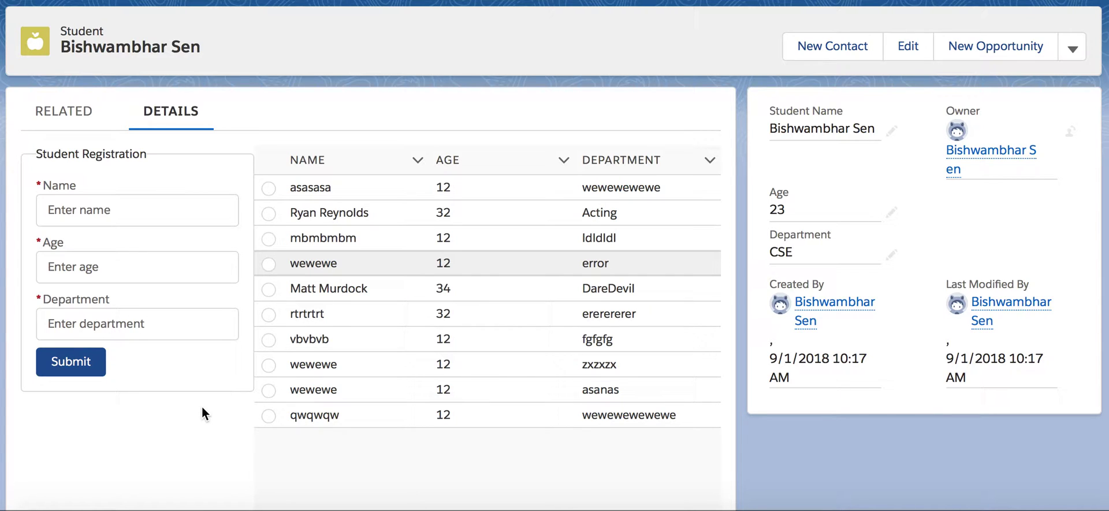
Step: Enter 'Tom Cruise' as the name in the student registration form
{"action": "scroll", "coordinate": [202, 406], "scroll_direction": "down", "scroll_amount": 2}
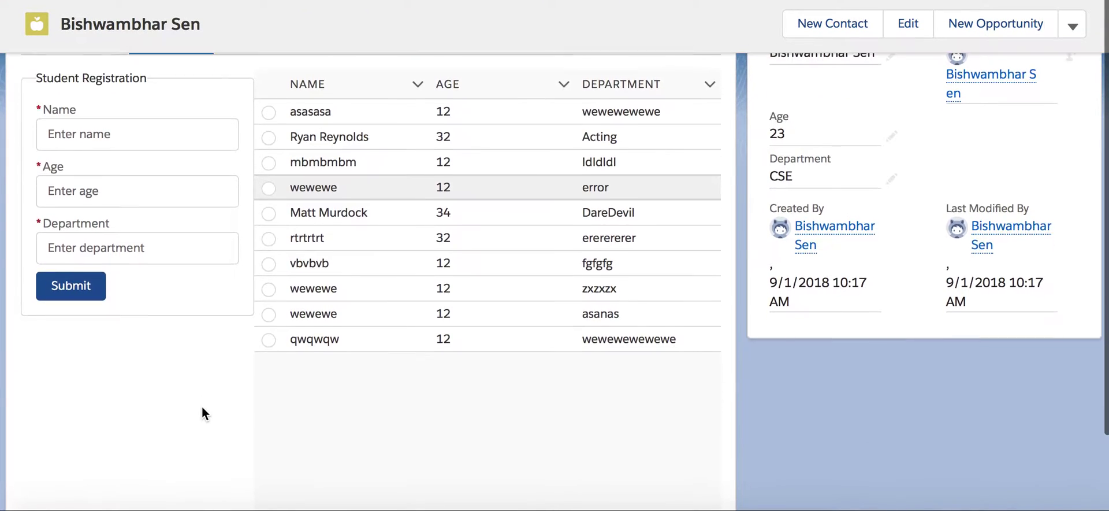
{"action": "scroll", "coordinate": [202, 407], "scroll_direction": "up", "scroll_amount": 1}
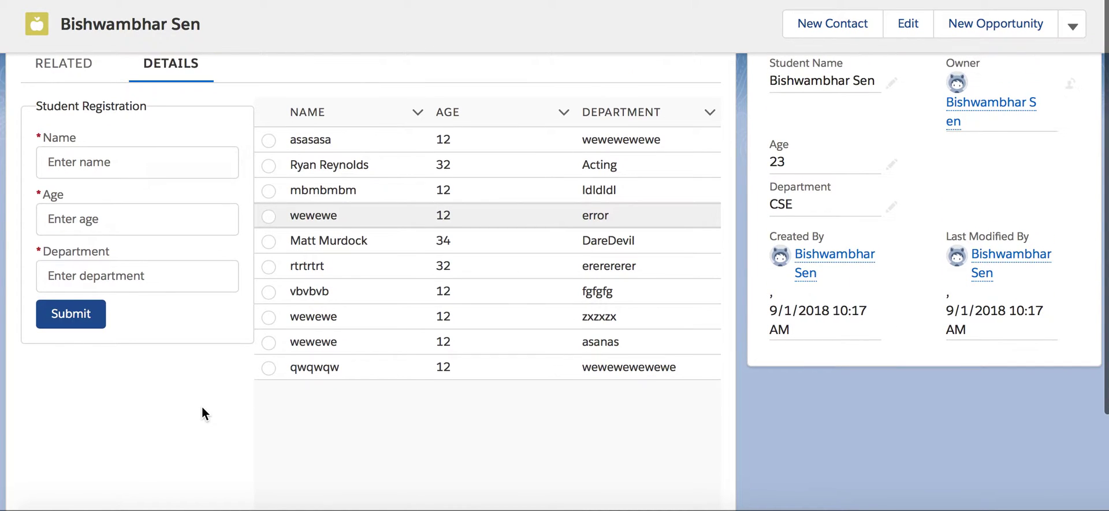
{"action": "scroll", "coordinate": [201, 406], "scroll_direction": "up", "scroll_amount": 1}
{"action": "scroll", "coordinate": [201, 406], "scroll_direction": "down", "scroll_amount": 4}
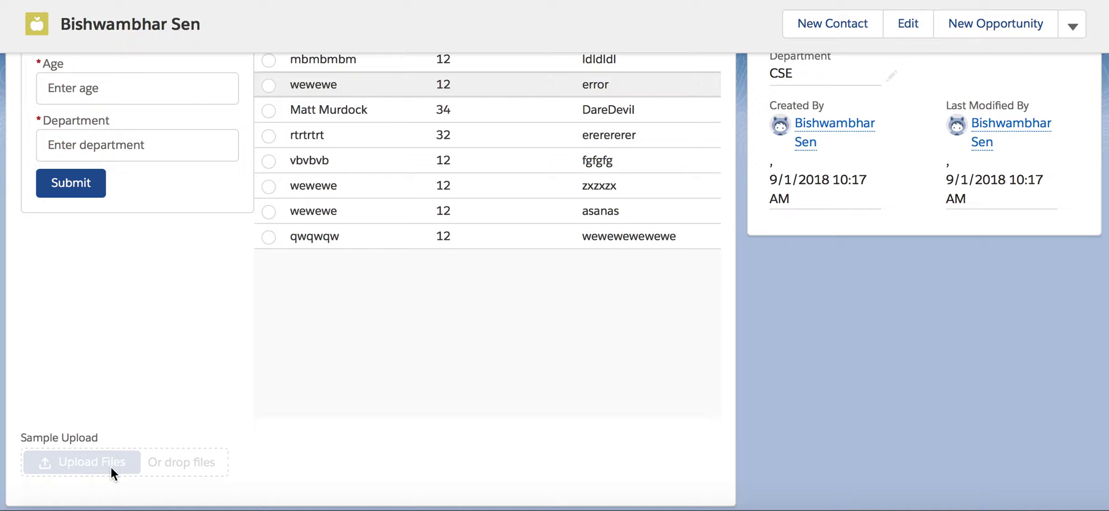
{"action": "scroll", "coordinate": [161, 362], "scroll_direction": "up", "scroll_amount": 3}
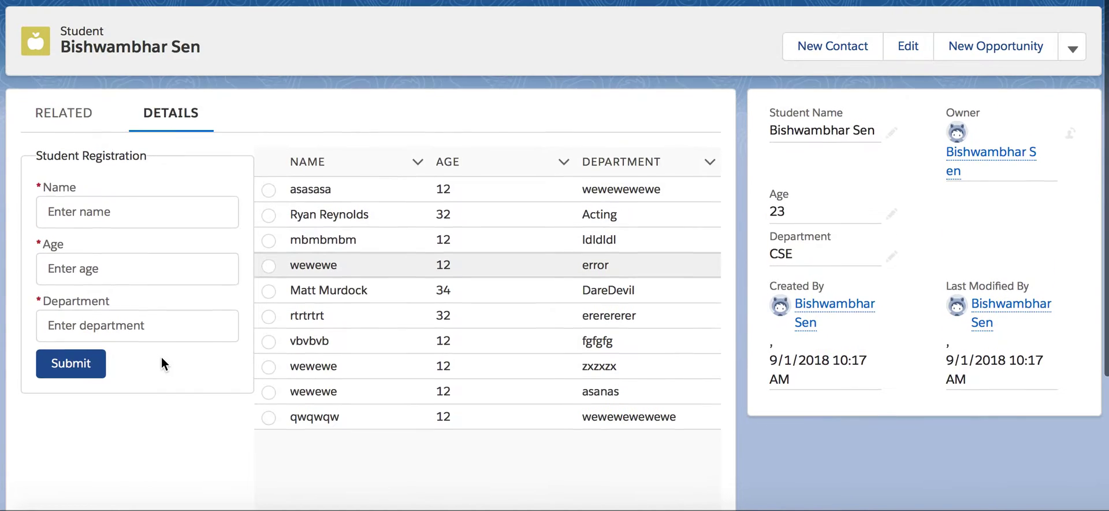
{"action": "scroll", "coordinate": [161, 356], "scroll_direction": "down", "scroll_amount": 3}
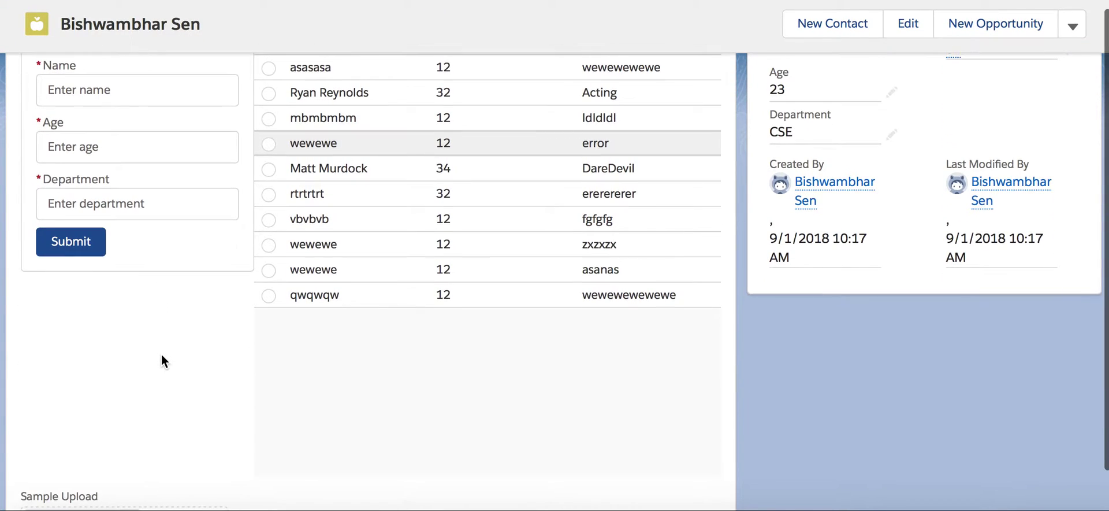
{"action": "scroll", "coordinate": [161, 354], "scroll_direction": "down", "scroll_amount": 2}
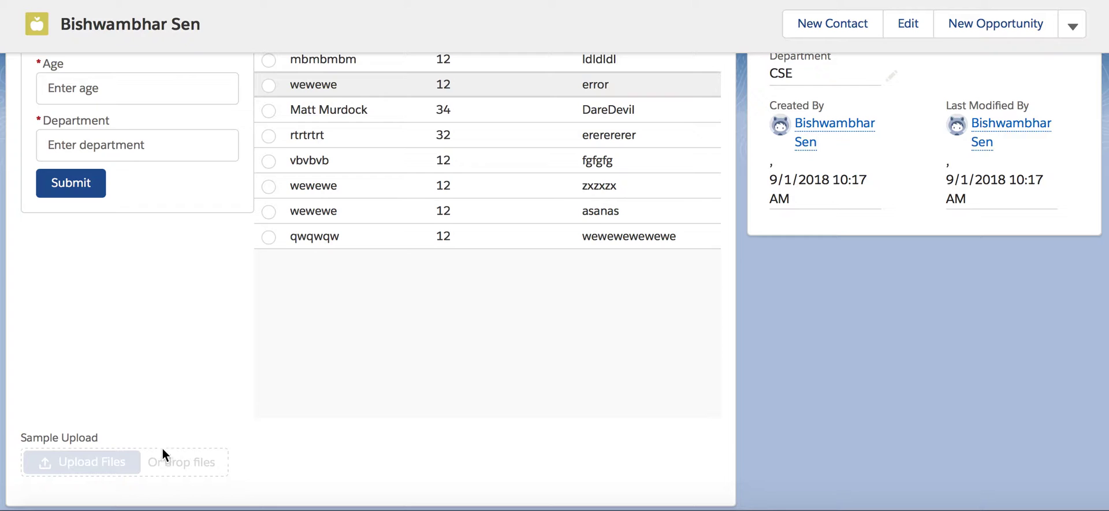
{"action": "scroll", "coordinate": [167, 330], "scroll_direction": "up", "scroll_amount": 3}
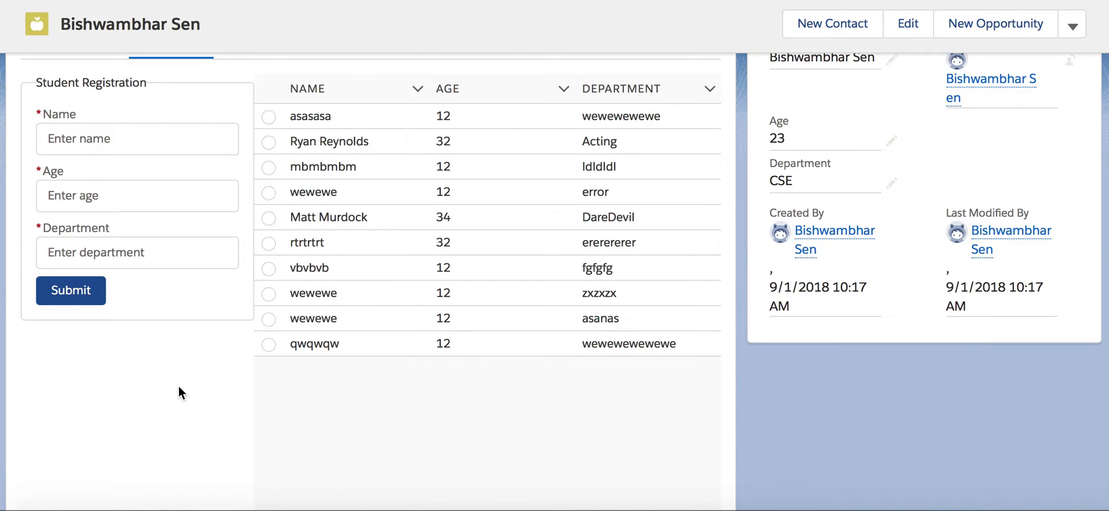
{"action": "scroll", "coordinate": [179, 388], "scroll_direction": "up", "scroll_amount": 1}
{"action": "scroll", "coordinate": [178, 388], "scroll_direction": "down", "scroll_amount": 4}
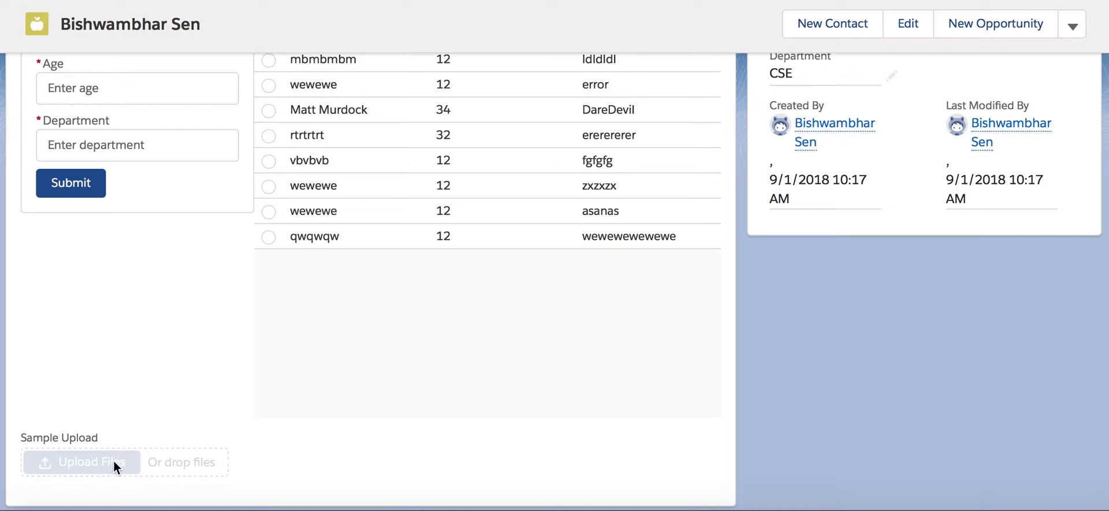
{"action": "scroll", "coordinate": [145, 353], "scroll_direction": "up", "scroll_amount": 2}
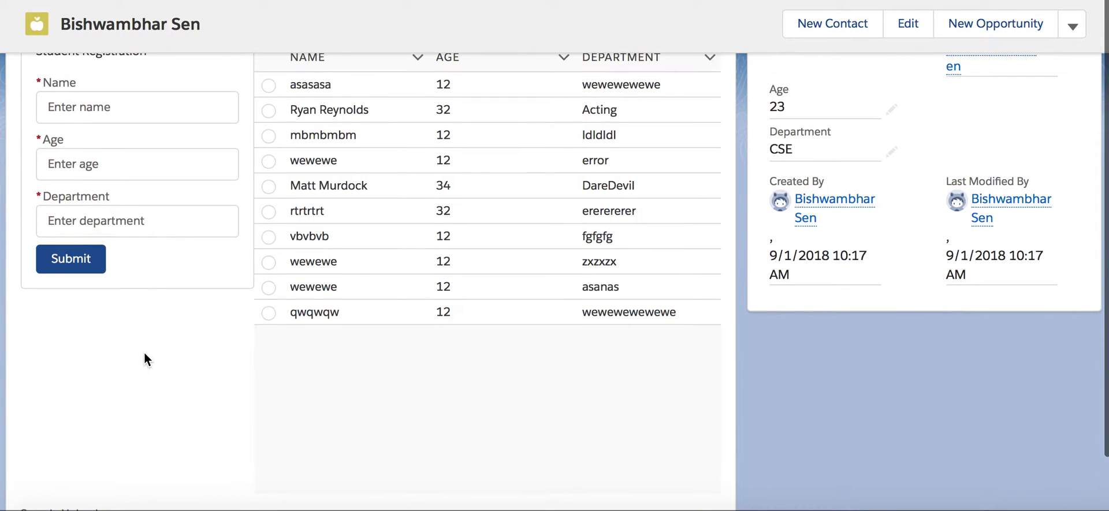
{"action": "scroll", "coordinate": [145, 352], "scroll_direction": "up", "scroll_amount": 2}
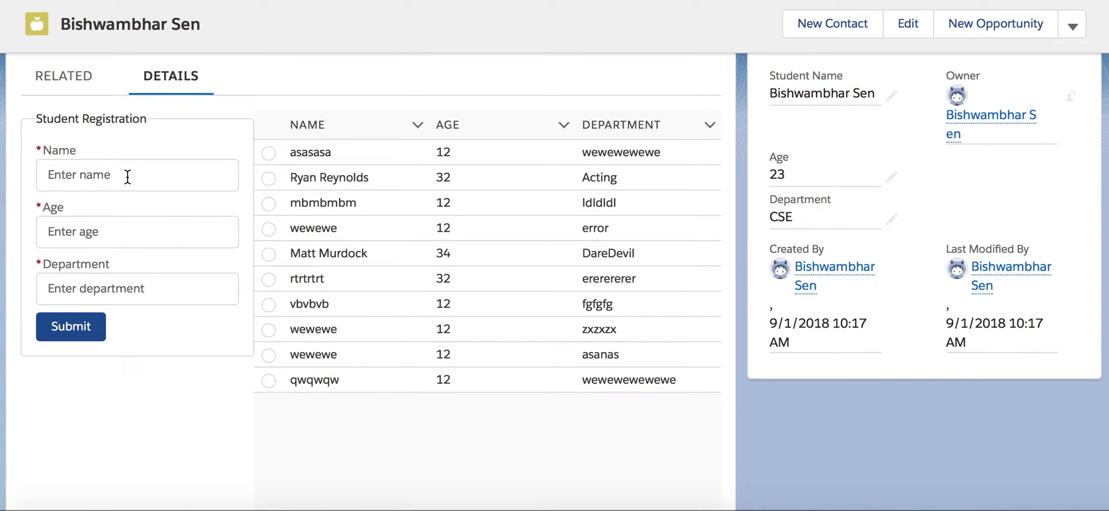
{"action": "left_click", "coordinate": [128, 177]}
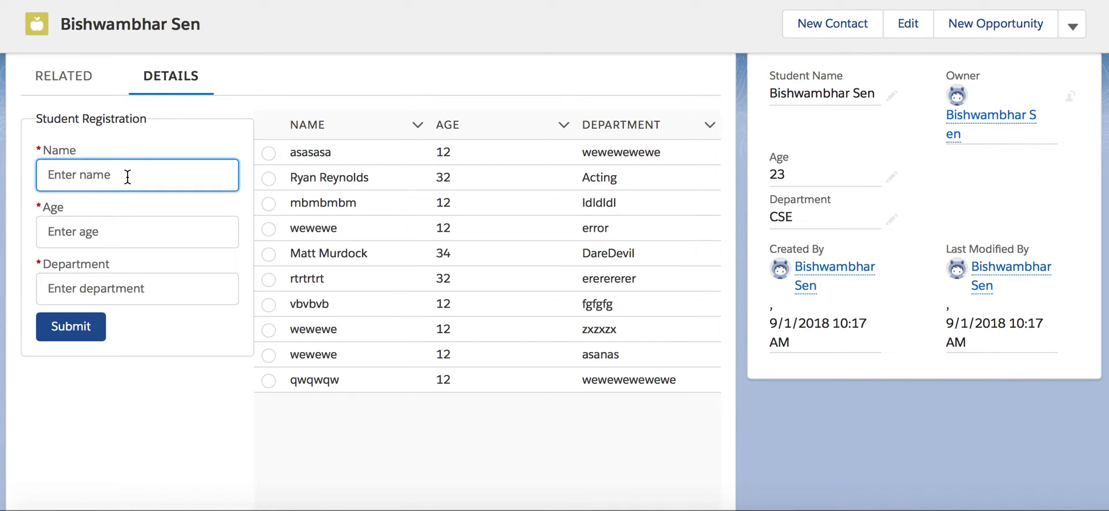
{"action": "type", "text": "Tom Cruise"}
Step: Fill in age 47 and department Hollywood, then submit the new student
{"action": "key", "text": "Tab"}
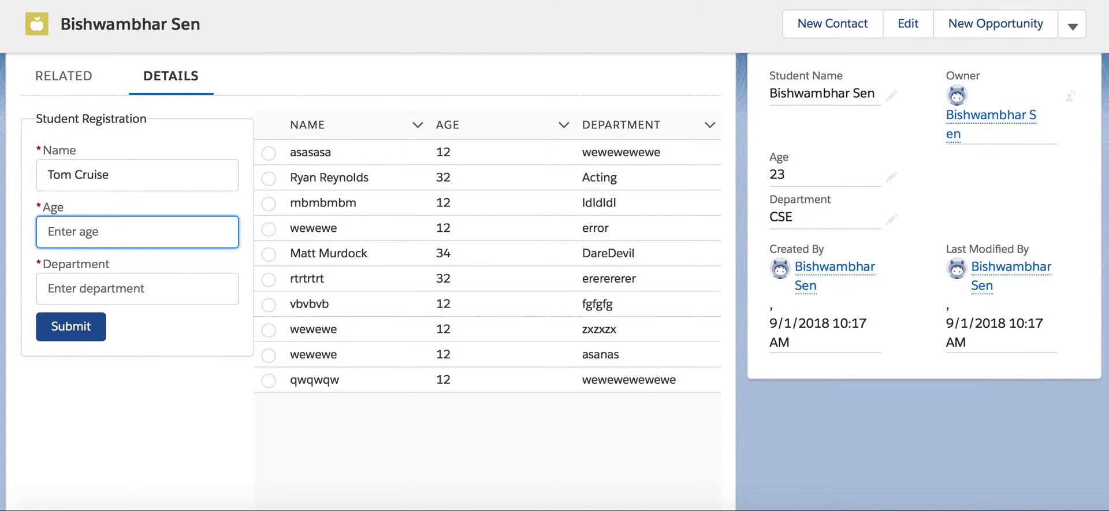
{"action": "type", "text": "47"}
{"action": "key", "text": "Tab"}
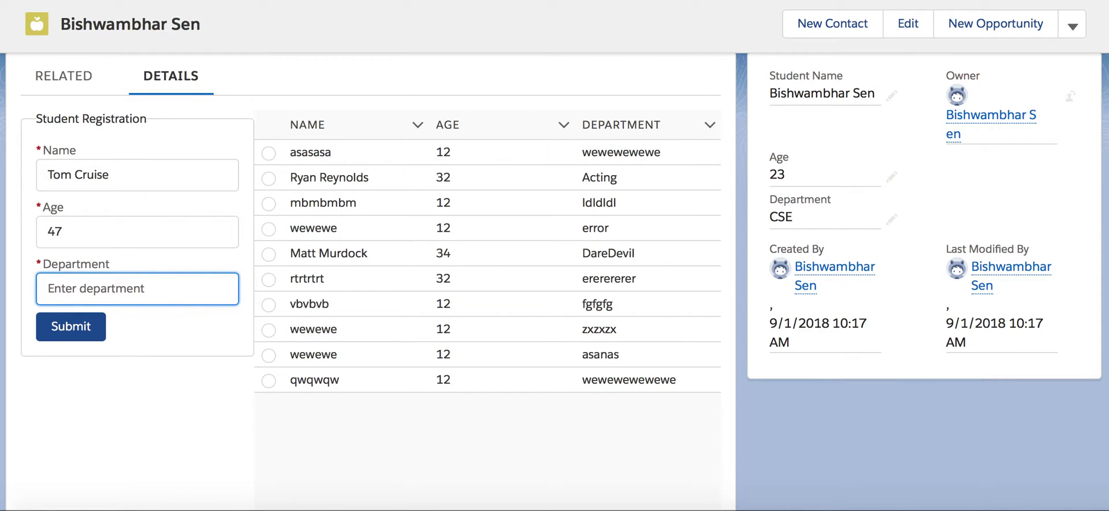
{"action": "type", "text": "Hollywood"}
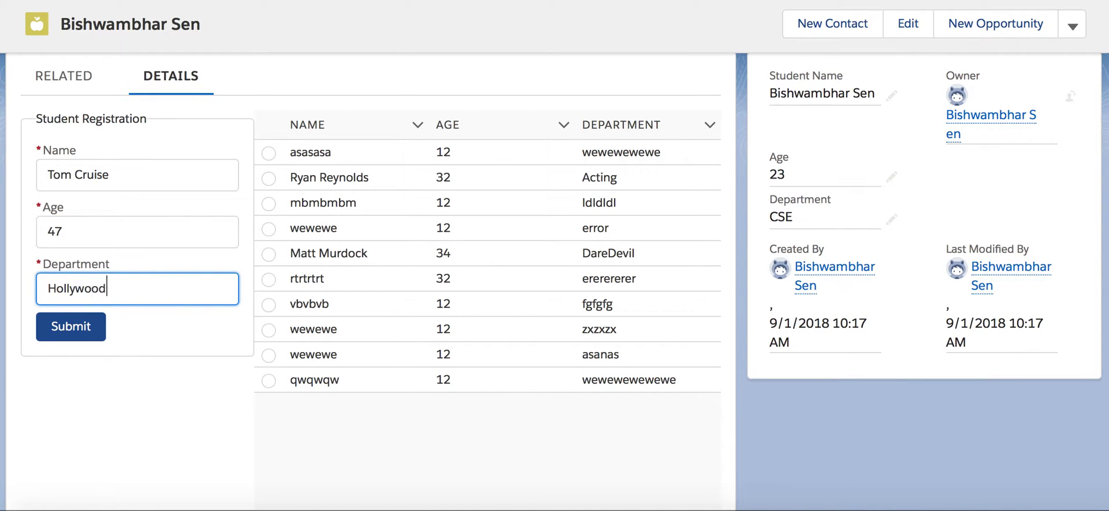
{"action": "left_click", "coordinate": [83, 335]}
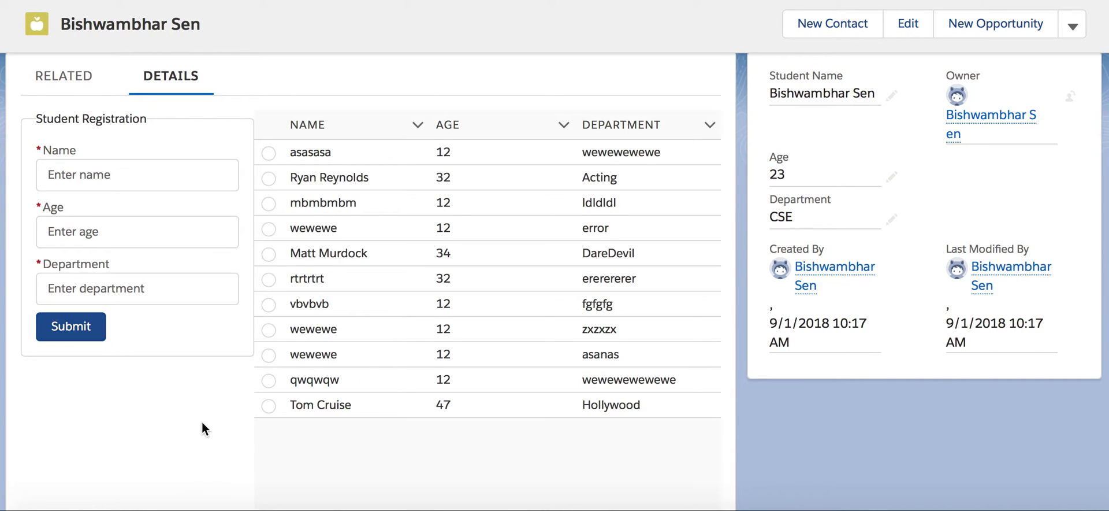
Step: Select the radio button on the Tom Cruise row under Sample Upload
{"action": "scroll", "coordinate": [202, 422], "scroll_direction": "down", "scroll_amount": 3}
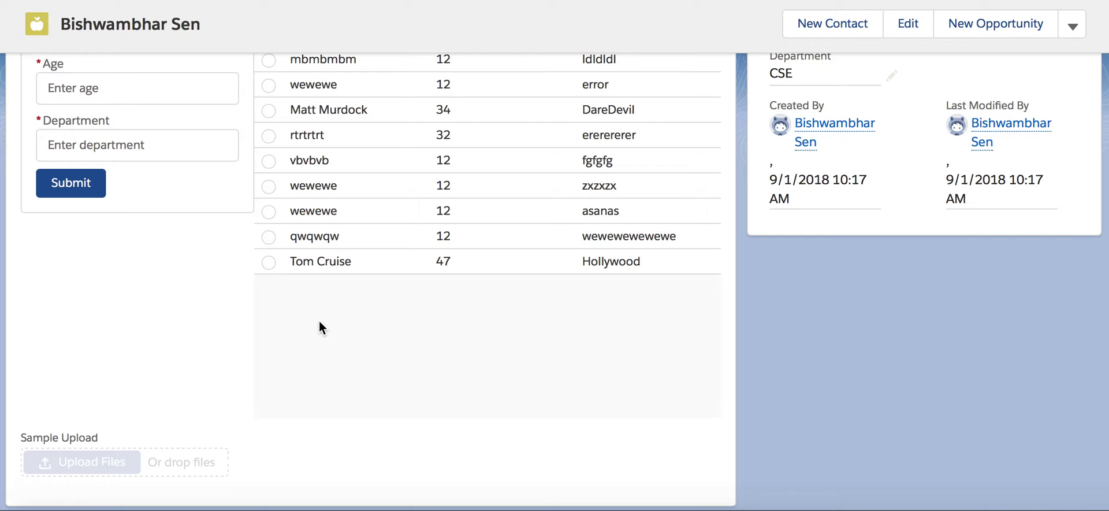
{"action": "left_click", "coordinate": [268, 261]}
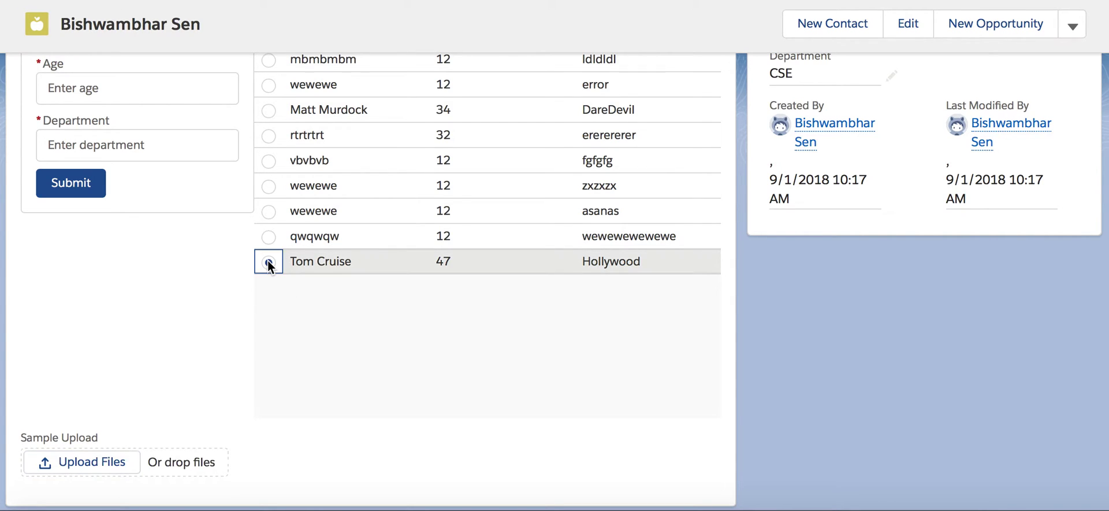
Step: Upload POP_03_01_2017.xlsx from the computer through Upload Files and confirm with Done
{"action": "left_click", "coordinate": [105, 465]}
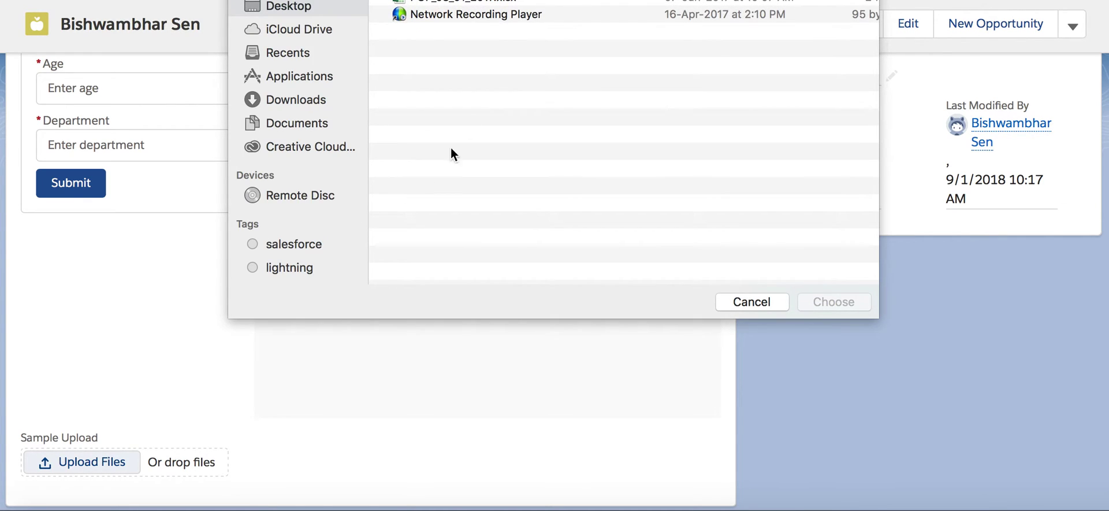
{"action": "left_click", "coordinate": [477, 3]}
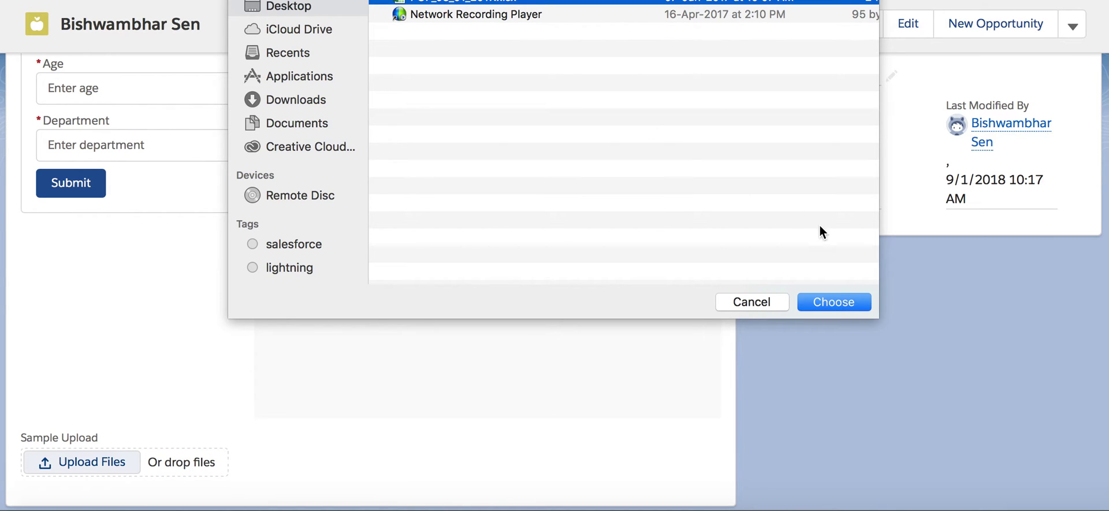
{"action": "left_click", "coordinate": [834, 302]}
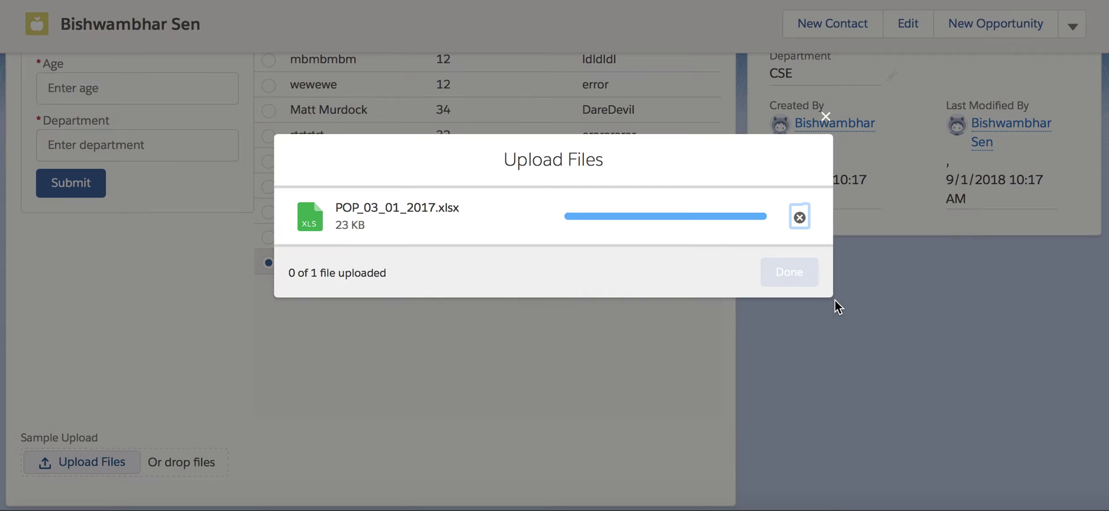
{"action": "left_click", "coordinate": [788, 272]}
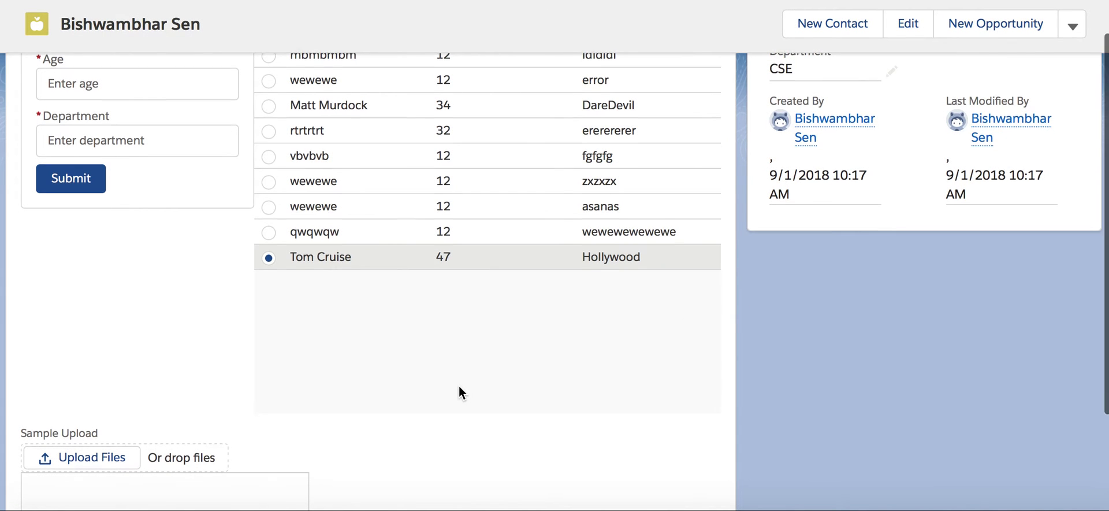
{"action": "scroll", "coordinate": [460, 386], "scroll_direction": "down", "scroll_amount": 3}
{"action": "scroll", "coordinate": [459, 385], "scroll_direction": "down", "scroll_amount": 2}
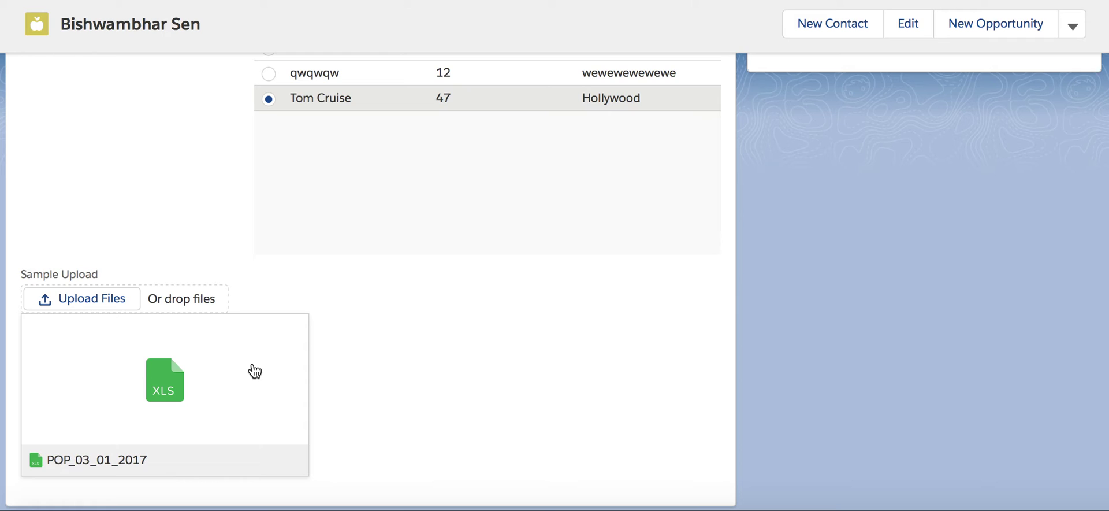
Step: Open the POP_03_01_2017 XLS preview, scroll through its 11 pages, and return to page 1
{"action": "left_click", "coordinate": [170, 383]}
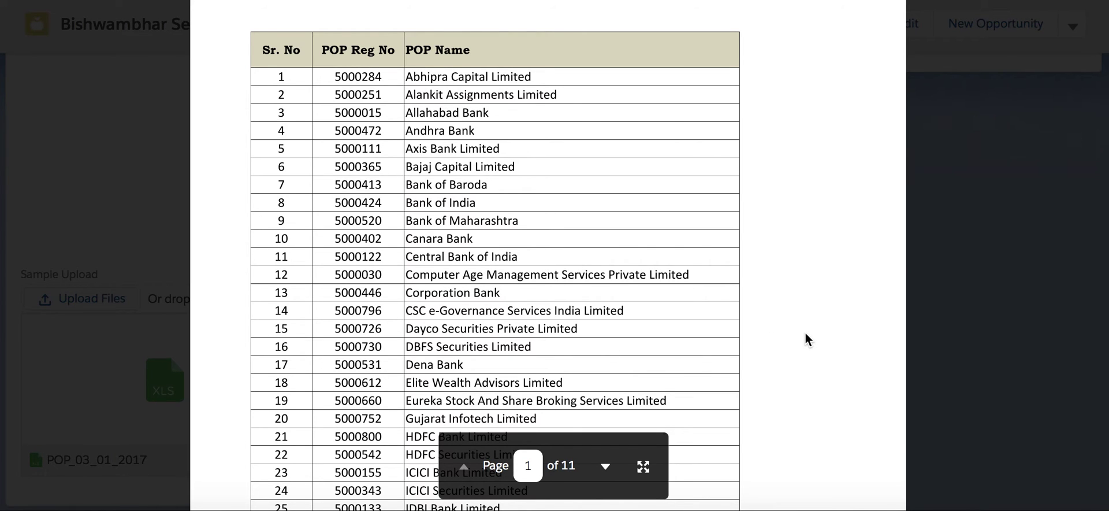
{"action": "scroll", "coordinate": [805, 333], "scroll_direction": "down", "scroll_amount": 10}
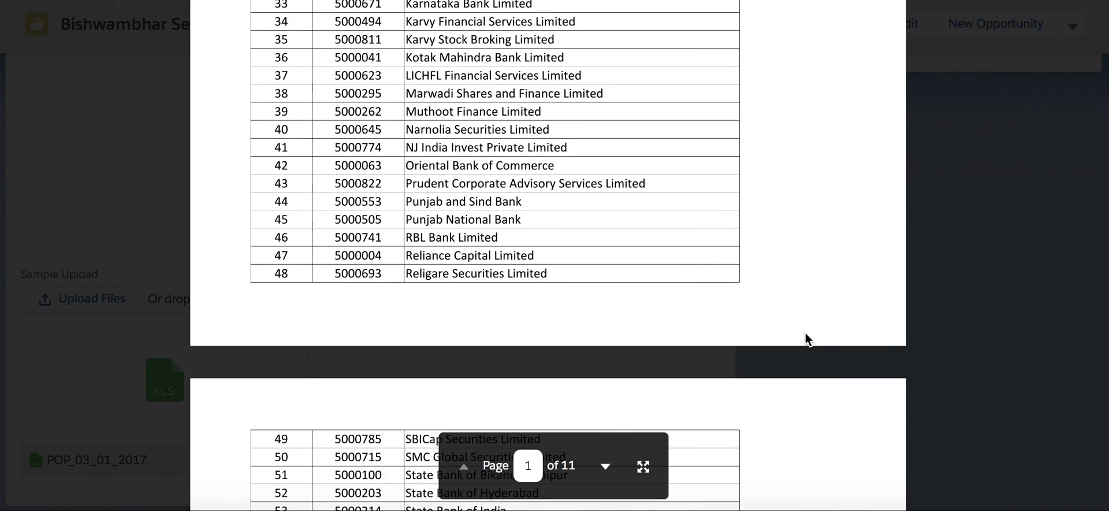
{"action": "scroll", "coordinate": [805, 333], "scroll_direction": "down", "scroll_amount": 20}
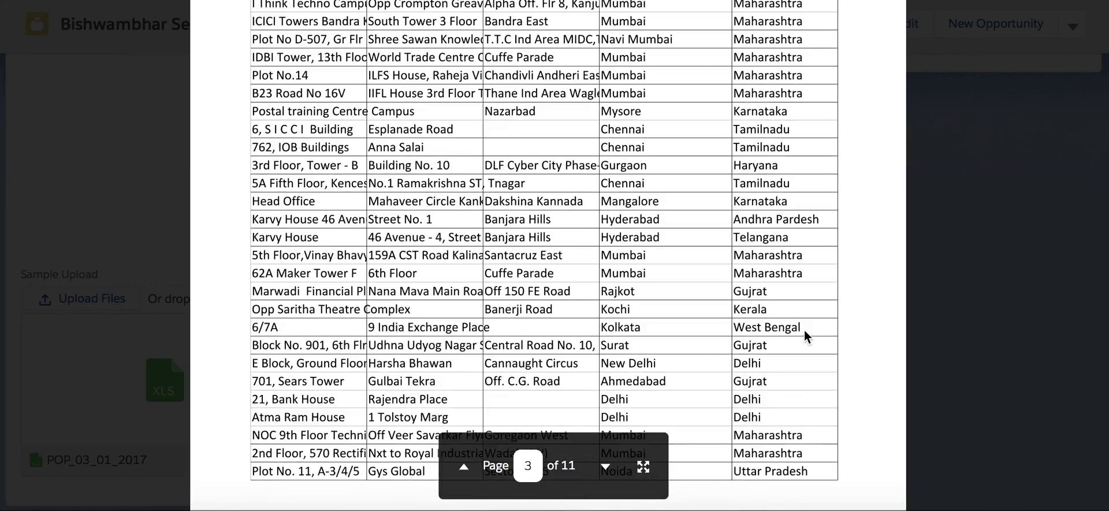
{"action": "scroll", "coordinate": [806, 336], "scroll_direction": "down", "scroll_amount": 15}
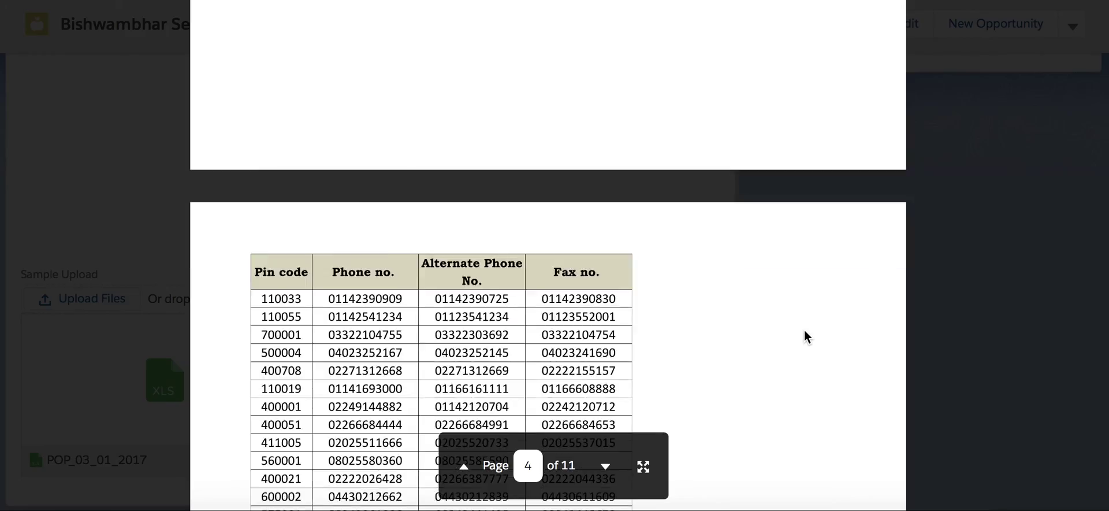
{"action": "scroll", "coordinate": [804, 330], "scroll_direction": "down", "scroll_amount": 20}
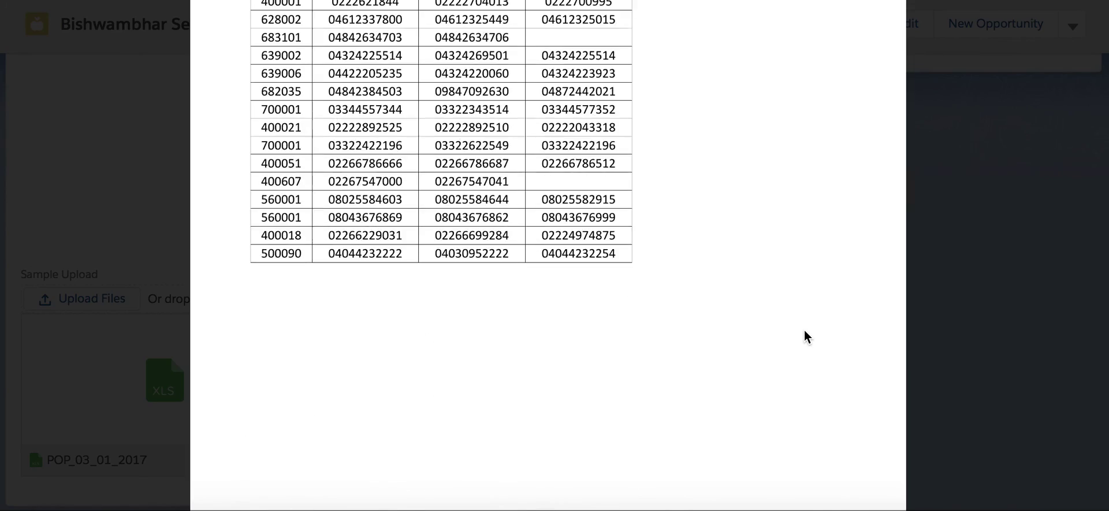
{"action": "scroll", "coordinate": [804, 331], "scroll_direction": "down", "scroll_amount": 5}
{"action": "scroll", "coordinate": [804, 330], "scroll_direction": "up", "scroll_amount": 15}
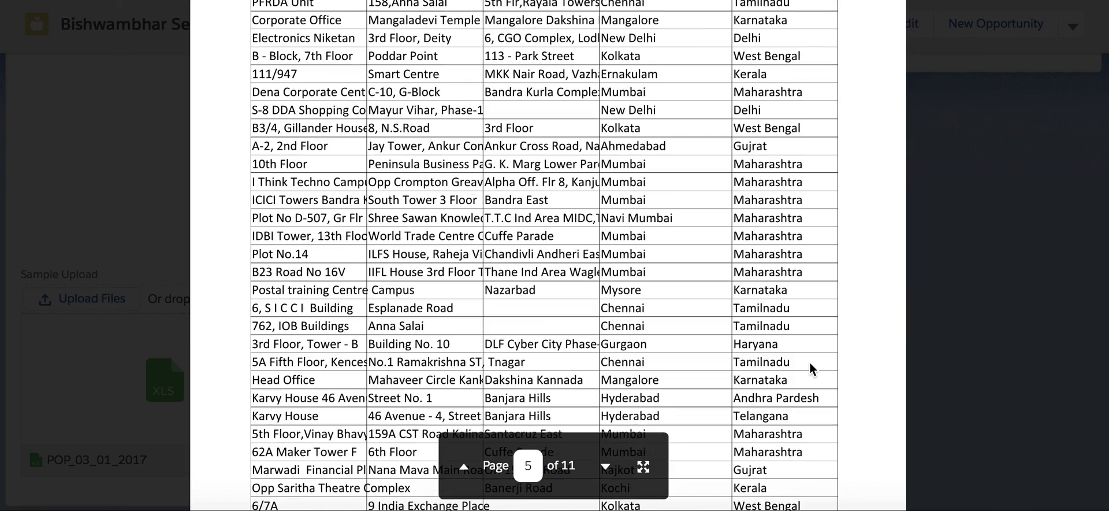
{"action": "key", "text": "Home"}
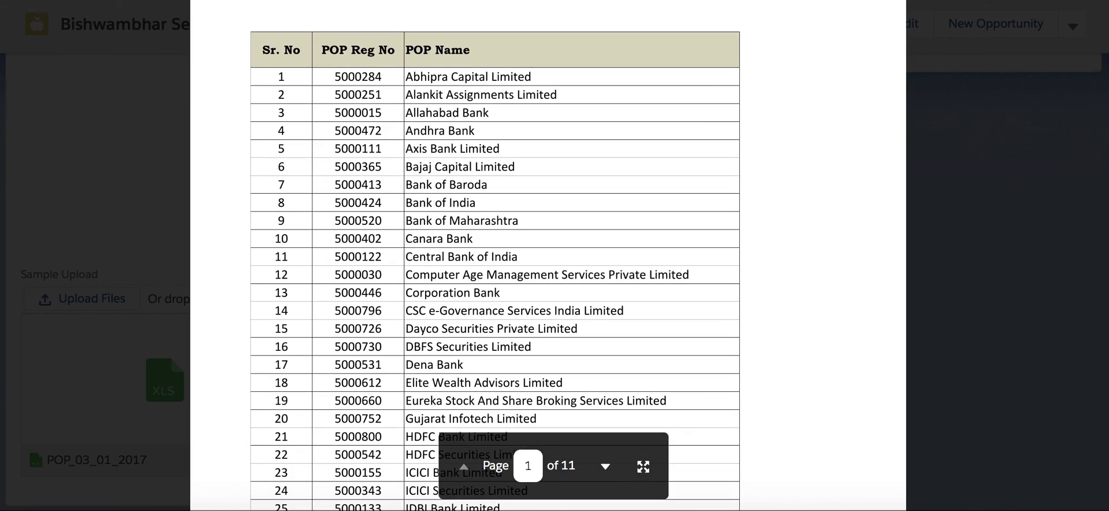
Step: Exit the preview with Esc and scroll back to the POP_03_01_2017 card under Sample Upload
{"action": "key", "text": "Escape"}
{"action": "scroll", "coordinate": [66, 402], "scroll_direction": "up", "scroll_amount": 4}
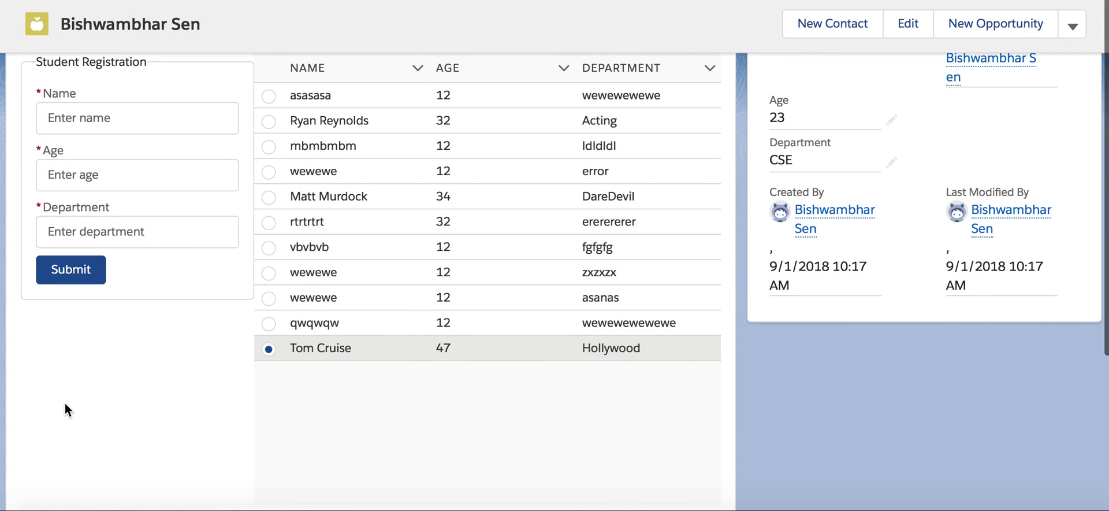
{"action": "scroll", "coordinate": [124, 389], "scroll_direction": "down", "scroll_amount": 4}
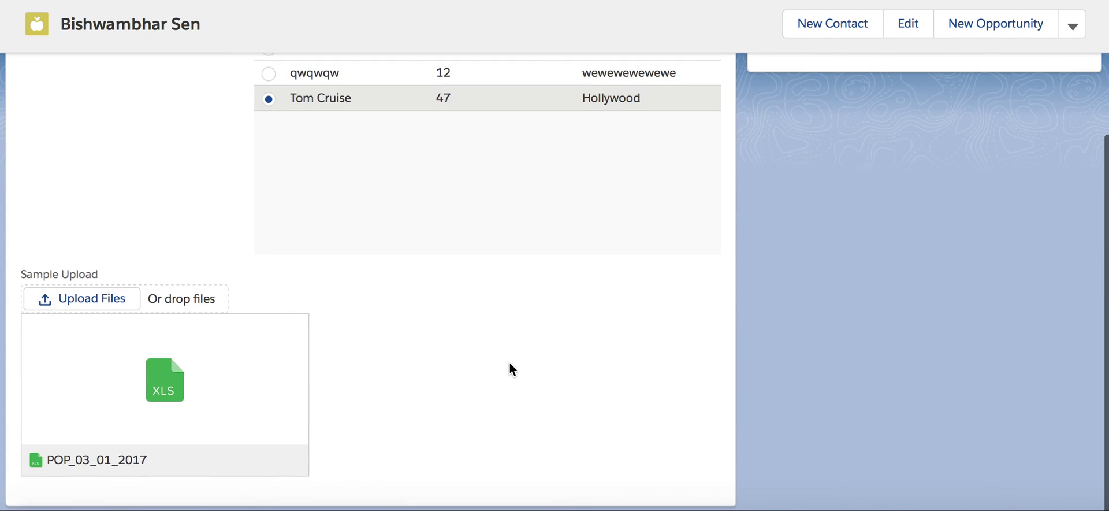